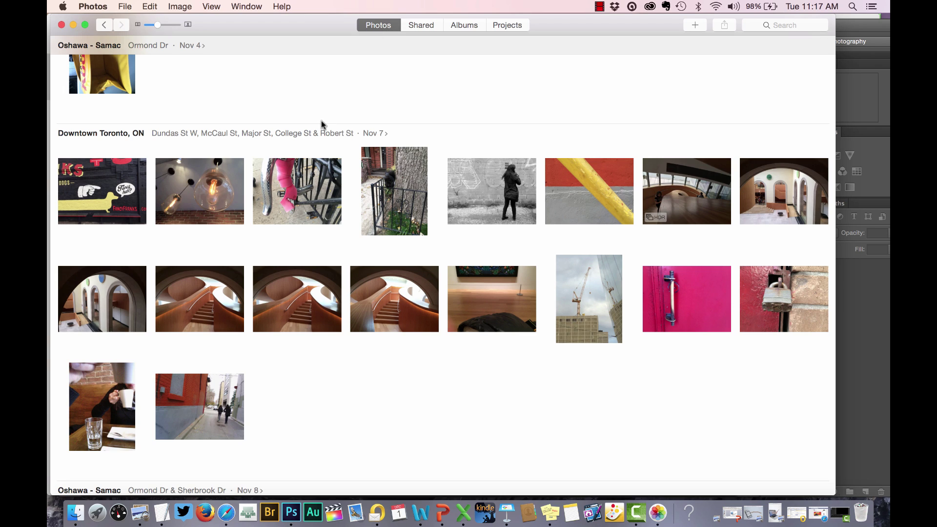
# Review the six photos in Pictures > TheNextStep for import via File > Import
pyautogui.moveTo(290, 101)
pyautogui.click(125, 6)
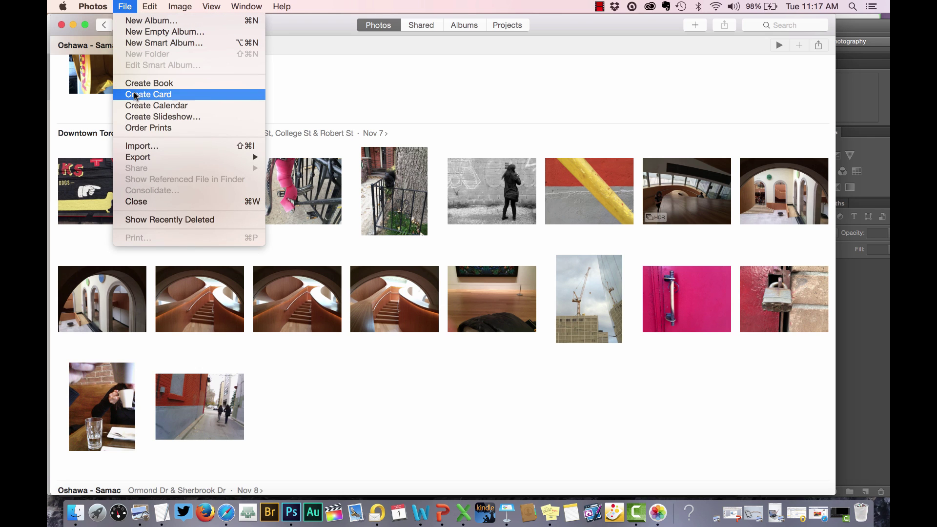
pyautogui.click(133, 146)
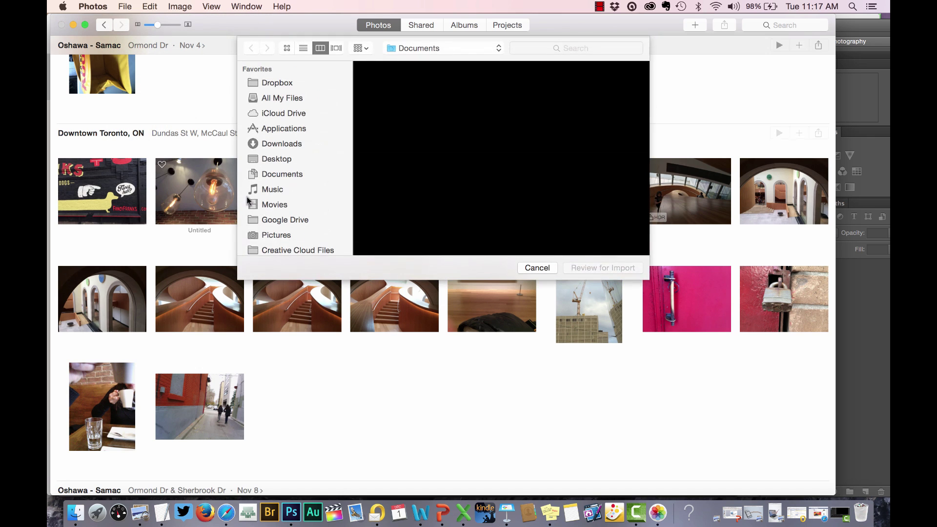
pyautogui.click(283, 232)
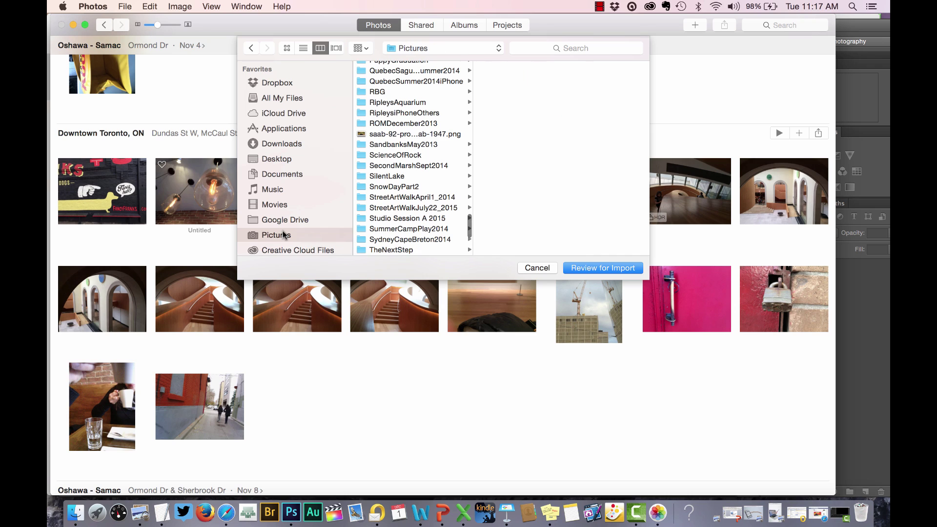
pyautogui.click(385, 250)
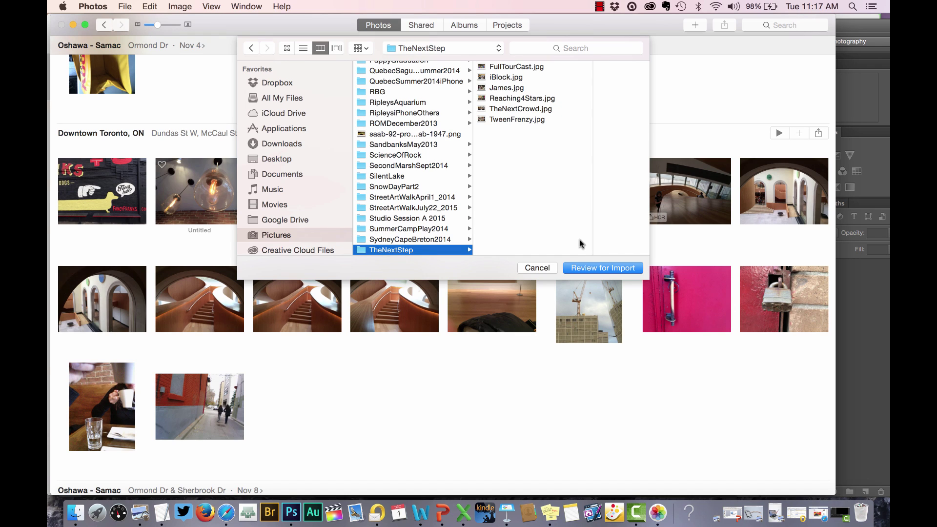
pyautogui.click(584, 268)
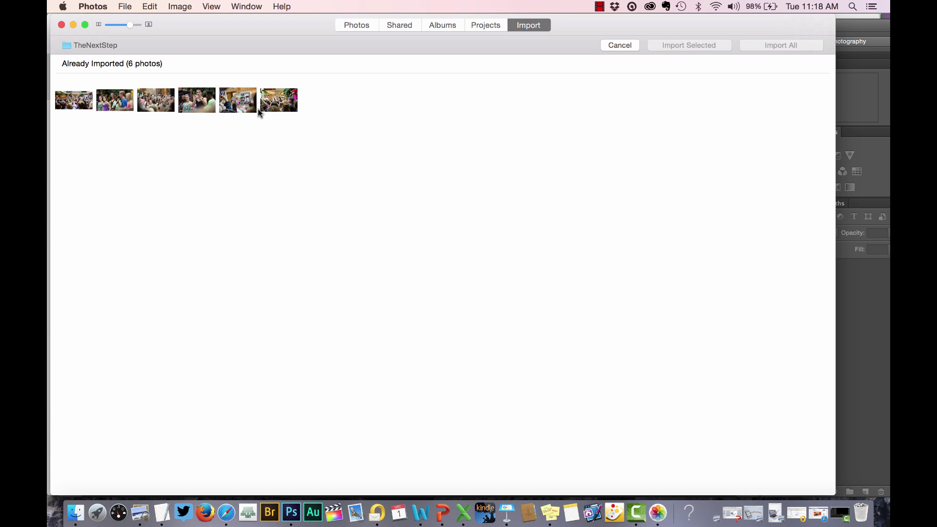
# Check all six TheNextStep thumbnails and import them with Import 6 Selected
pyautogui.click(285, 102)
pyautogui.click(244, 100)
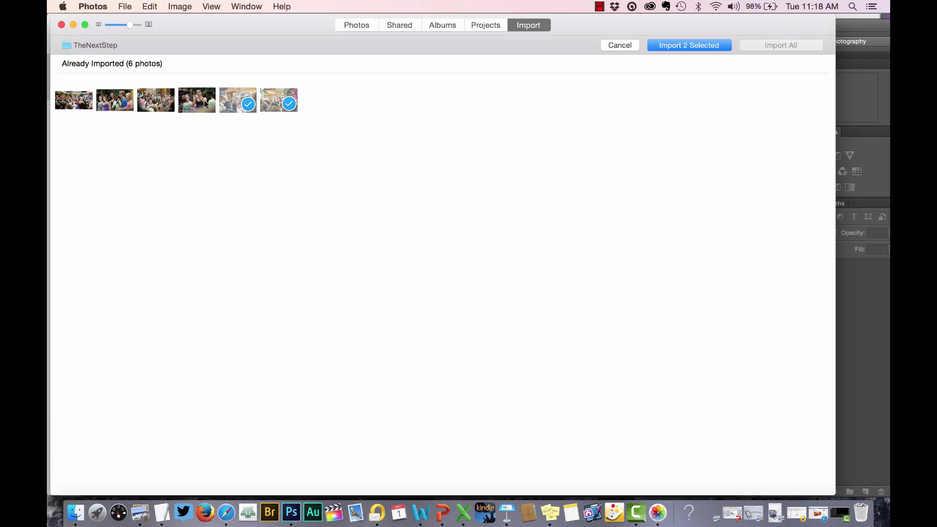
pyautogui.click(205, 105)
pyautogui.click(145, 106)
pyautogui.click(118, 105)
pyautogui.click(73, 100)
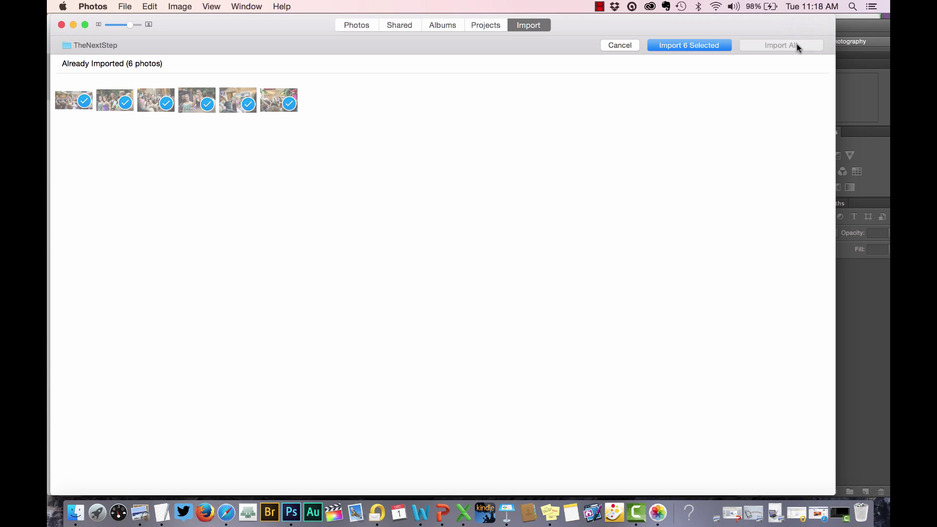
pyautogui.click(289, 103)
pyautogui.click(285, 101)
pyautogui.click(683, 48)
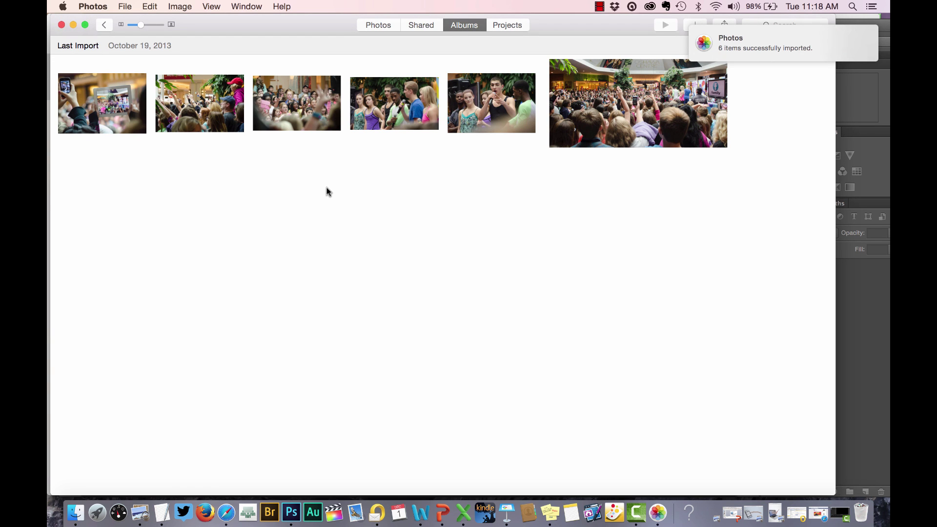
# Create a slideshow named 'Test2' from the six imported photos via File > Create Slideshow
pyautogui.click(124, 7)
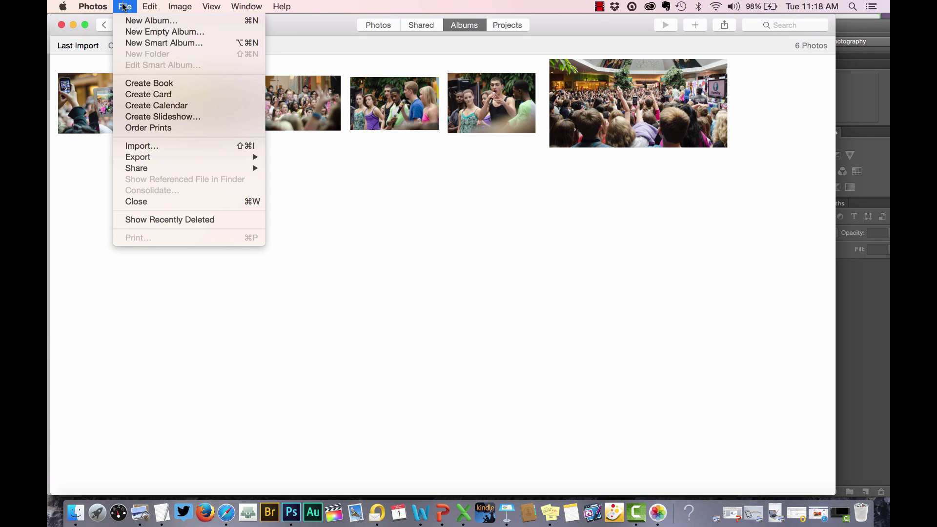
pyautogui.click(146, 120)
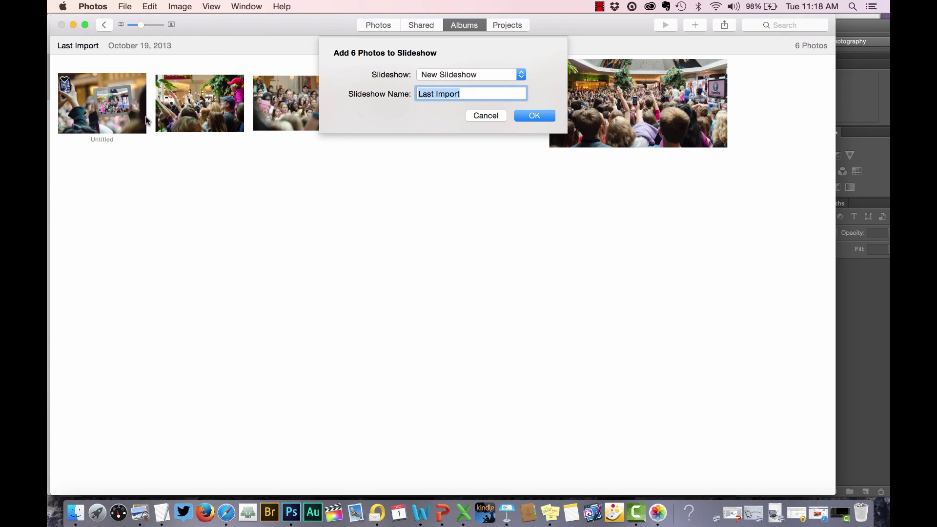
pyautogui.write('Test2')
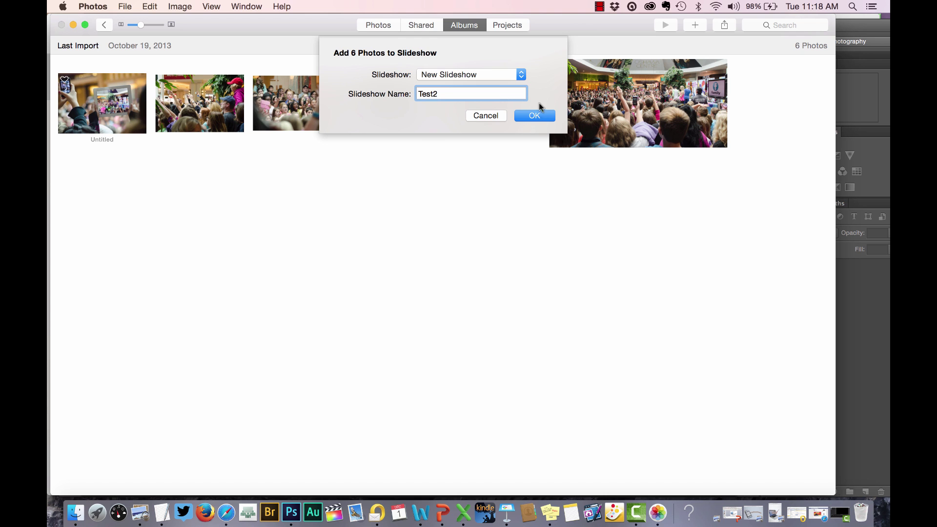
pyautogui.click(534, 115)
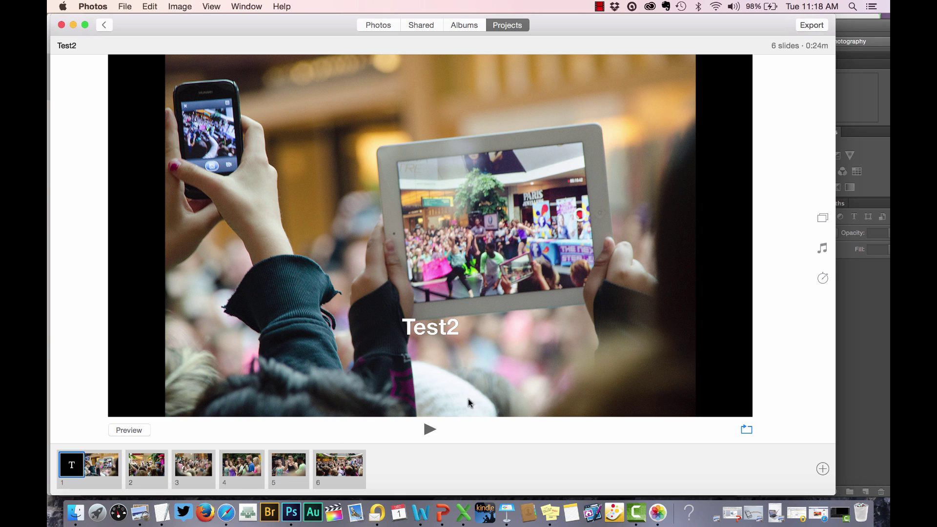
# Show the Themes list for the Test2 slideshow, leaving Classic selected
pyautogui.click(824, 219)
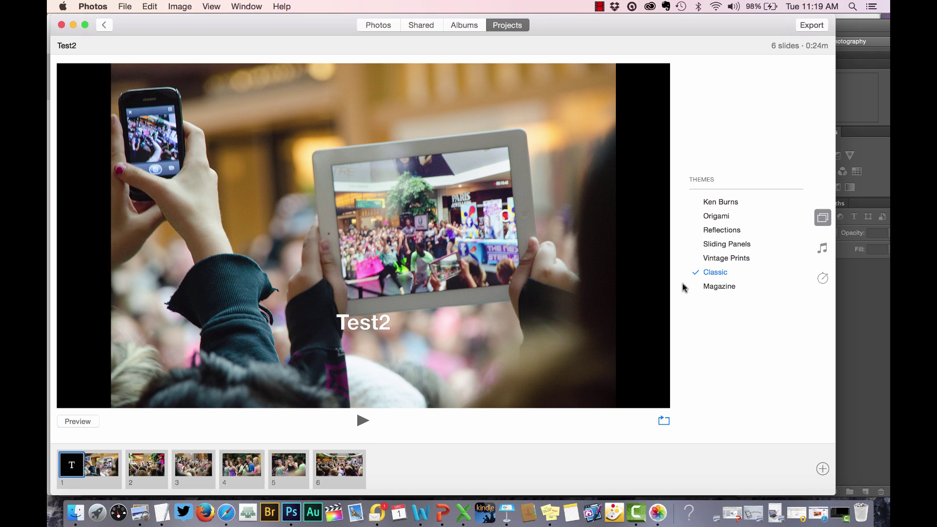
# Replace the 'Test2' title with 'The Next Step' and add a second-line byline crediting the author
pyautogui.click(359, 326)
pyautogui.doubleClick(359, 326)
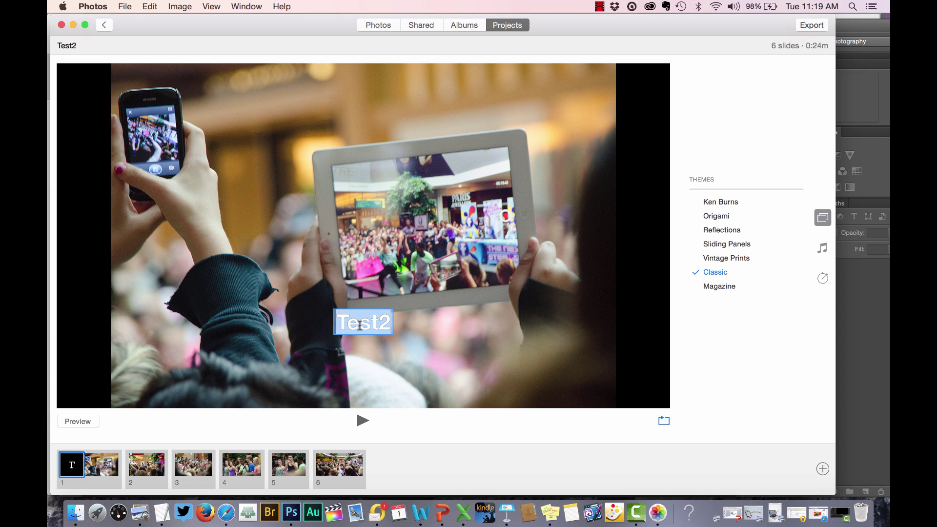
pyautogui.write('The Next Step')
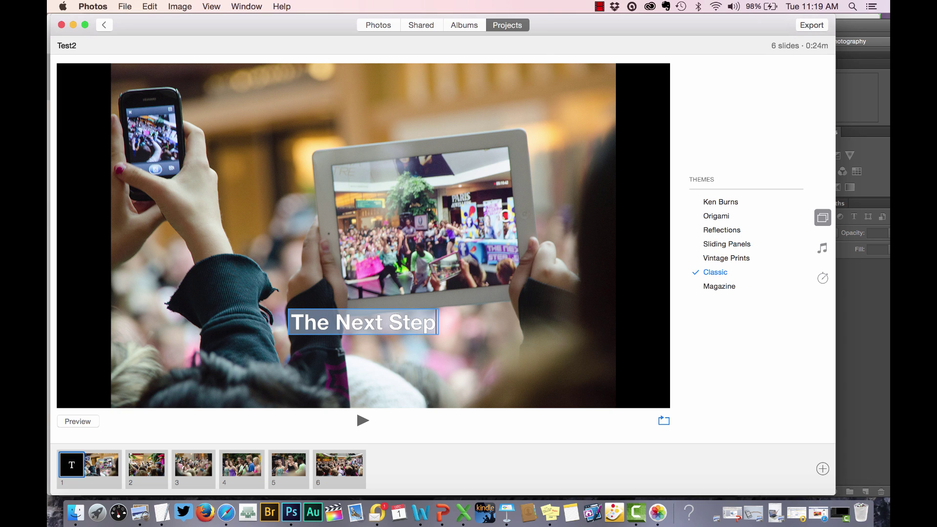
pyautogui.press('Return')
pyautogui.write('by Phil Raby')
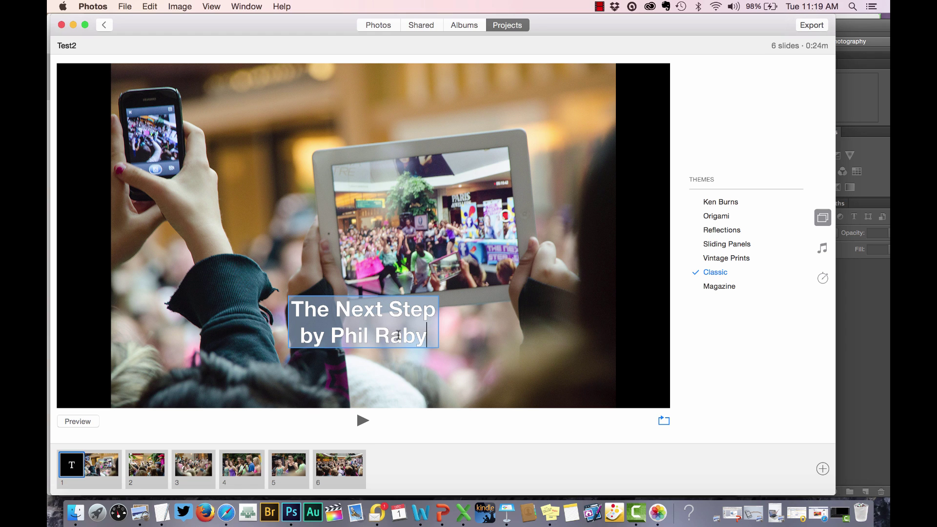
pyautogui.click(559, 338)
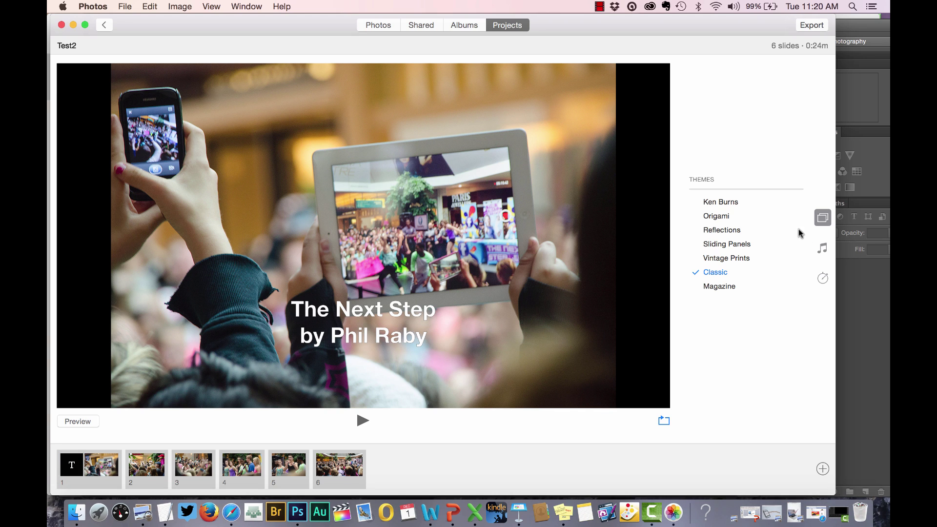
# Switch the slideshow's Music Library source to Theme Songs, with the 3:10 Classic song selected
pyautogui.click(823, 250)
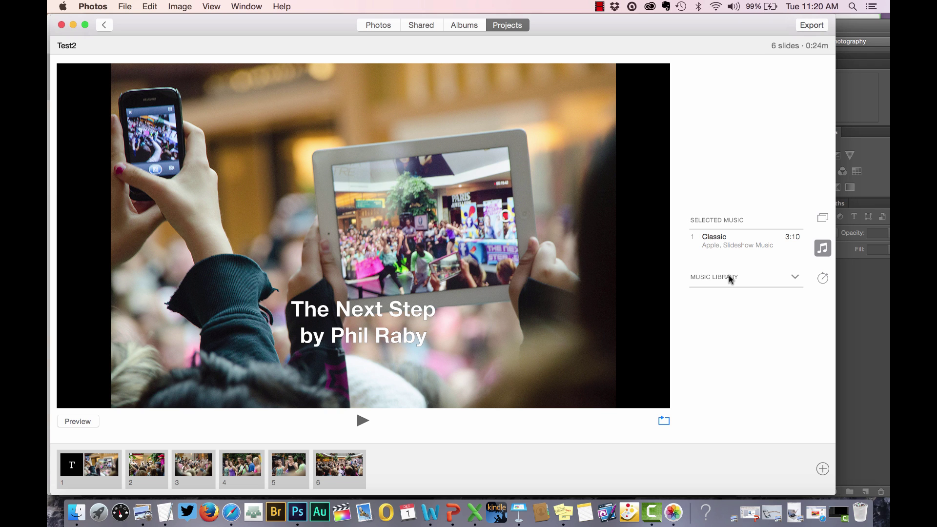
pyautogui.click(795, 279)
pyautogui.scroll(-3, 764, 274)
pyautogui.scroll(-15, 765, 273)
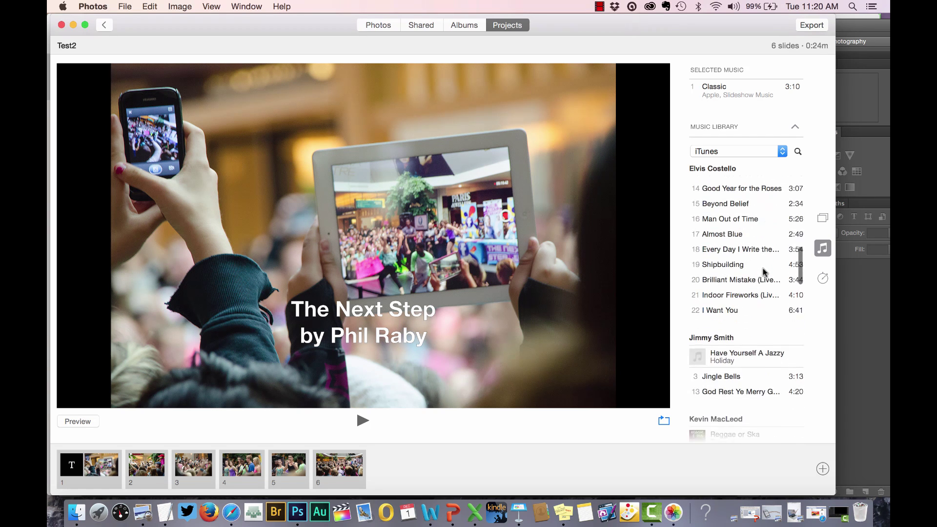
pyautogui.scroll(15, 764, 272)
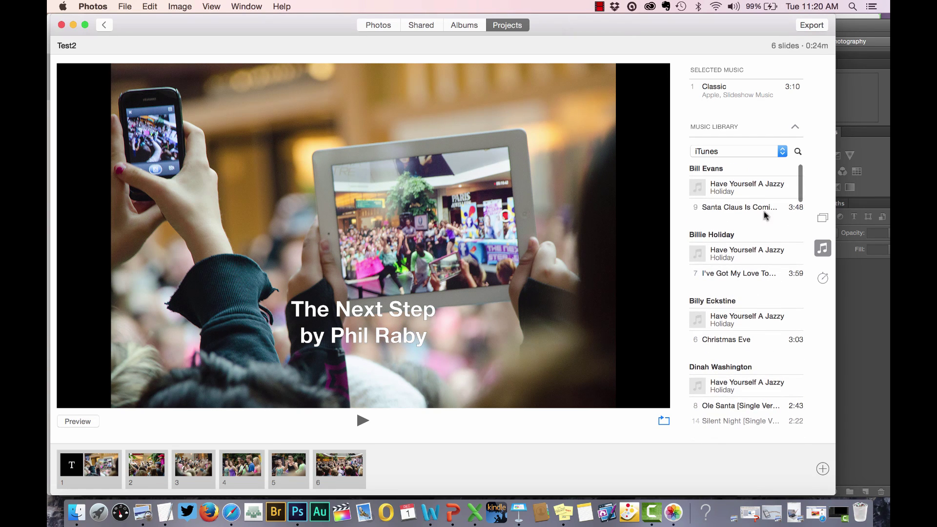
pyautogui.click(775, 151)
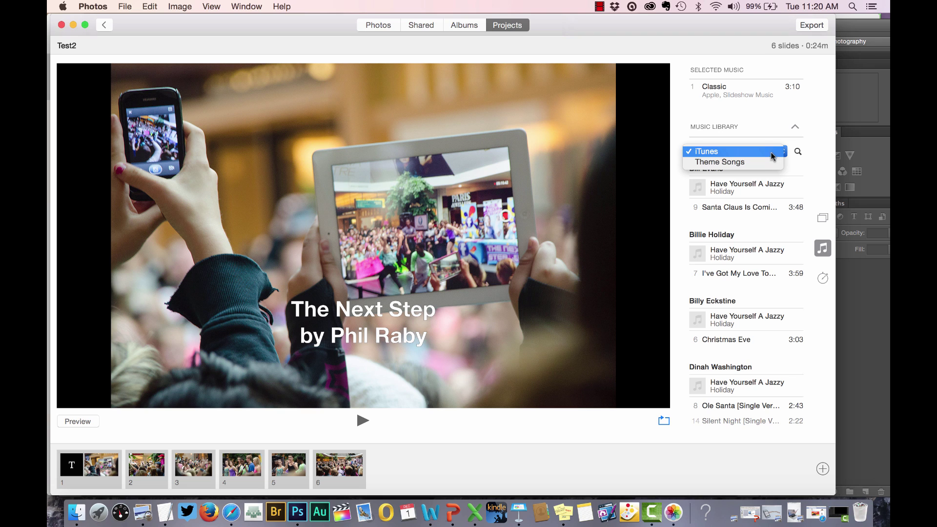
pyautogui.click(767, 162)
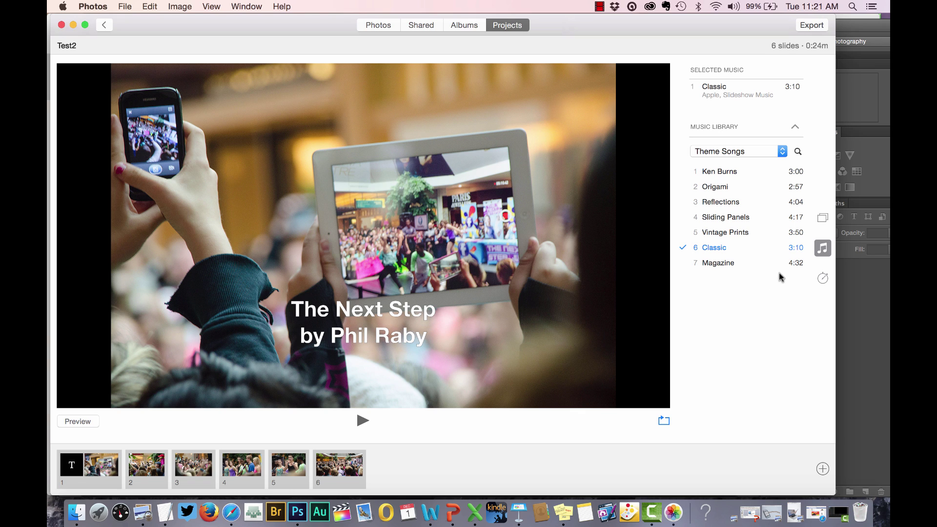
# Set the slideshow duration to Fit to Music (3:10), keep Dissolve transition, and toggle Loop Slideshow
pyautogui.click(823, 279)
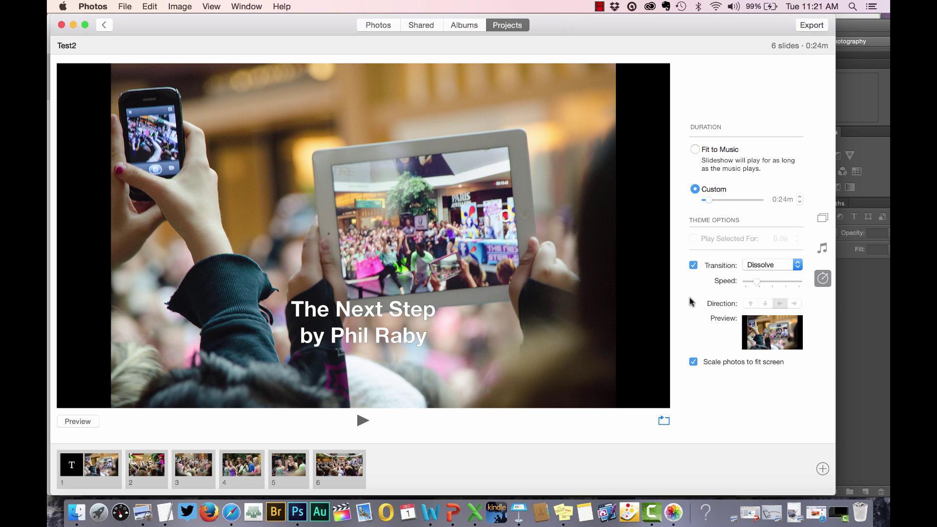
pyautogui.click(769, 266)
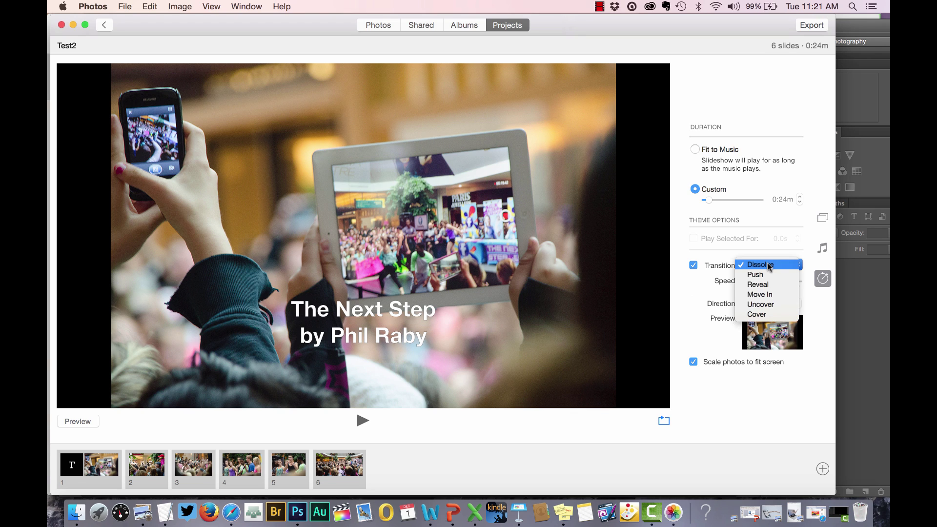
pyautogui.click(769, 265)
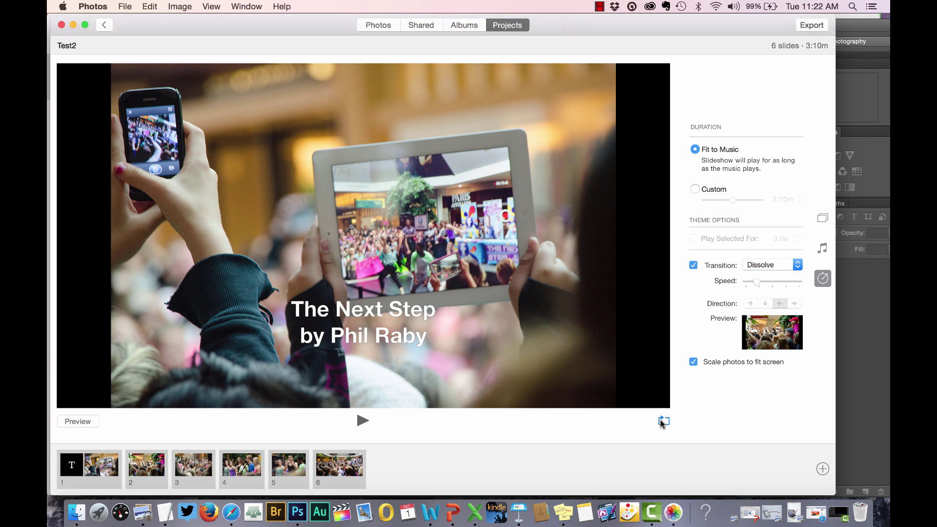
pyautogui.click(663, 422)
# Export the slideshow via File > Export > Export Slideshow, keeping High Definition (720p) format
pyautogui.click(124, 7)
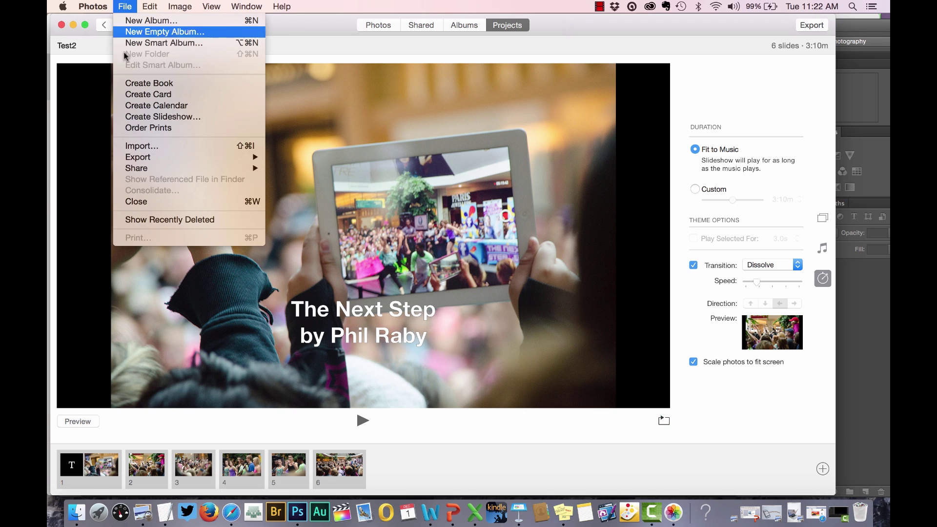
pyautogui.moveTo(146, 159)
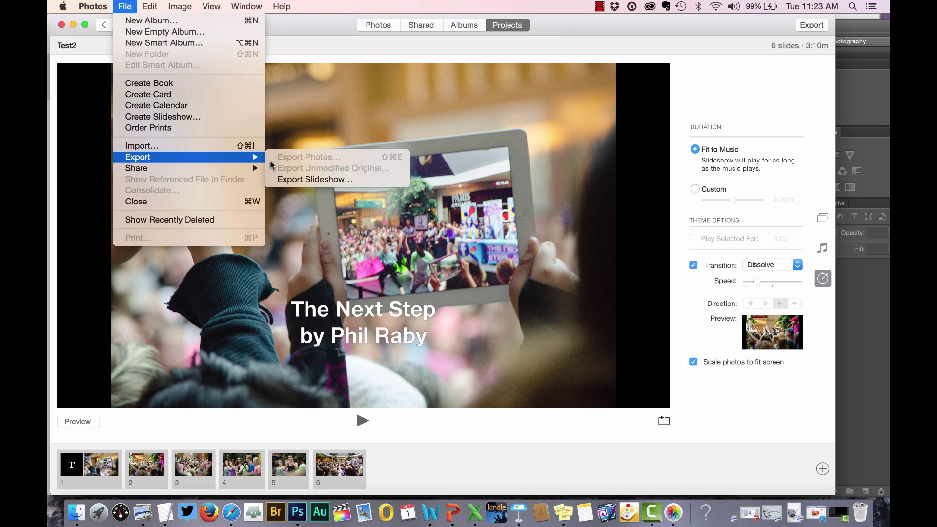
pyautogui.click(295, 180)
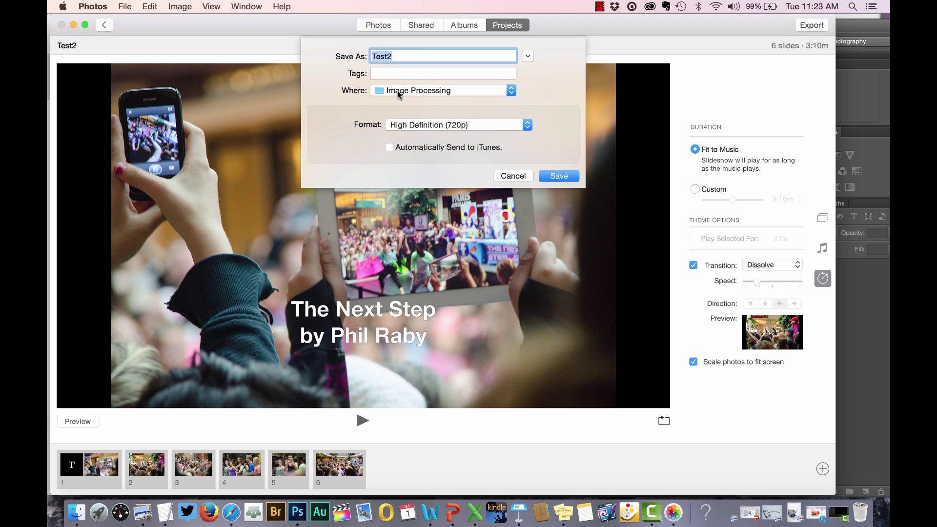
pyautogui.click(418, 126)
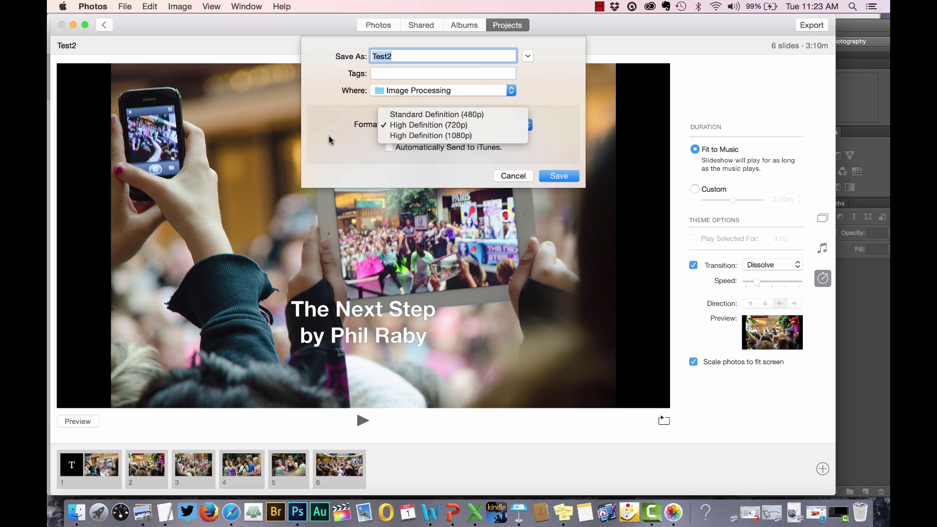
pyautogui.click(400, 128)
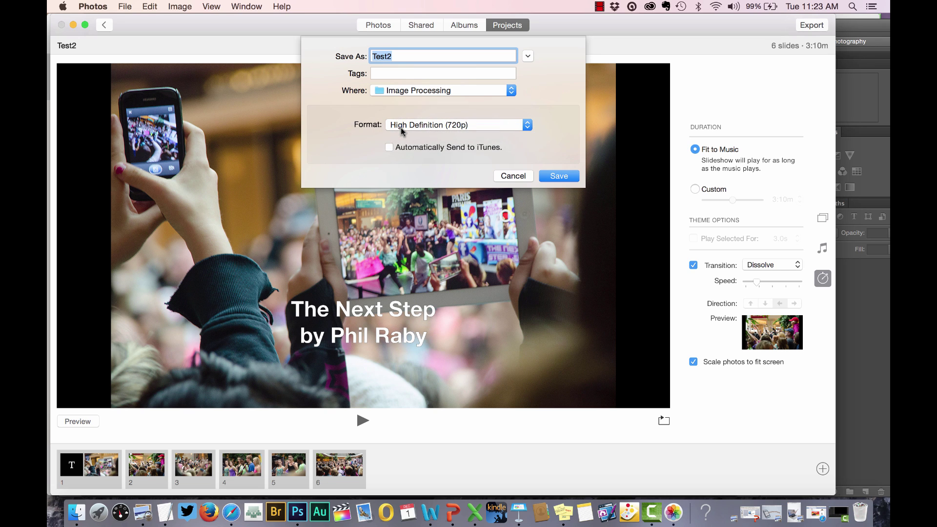